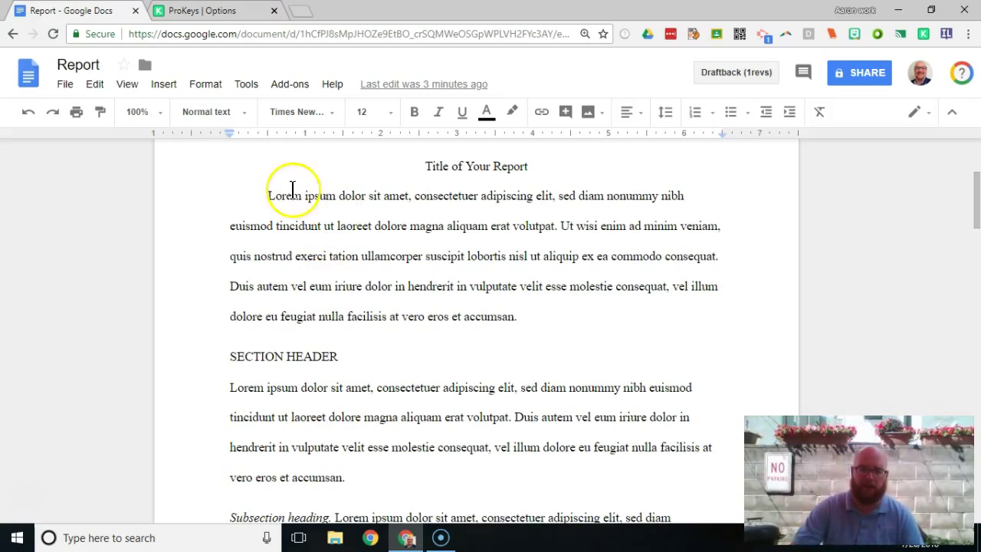
# Comment on the first two lines with the ProKeys 'th' expansion: weak thesis, plus YouTube video link
pyautogui.click(328, 209)
pyautogui.moveTo(328, 208)
pyautogui.mouseDown()
pyautogui.moveTo(636, 278)
pyautogui.moveTo(725, 276)
pyautogui.moveTo(720, 233)
pyautogui.moveTo(742, 244)
pyautogui.mouseUp()
pyautogui.click(740, 141)
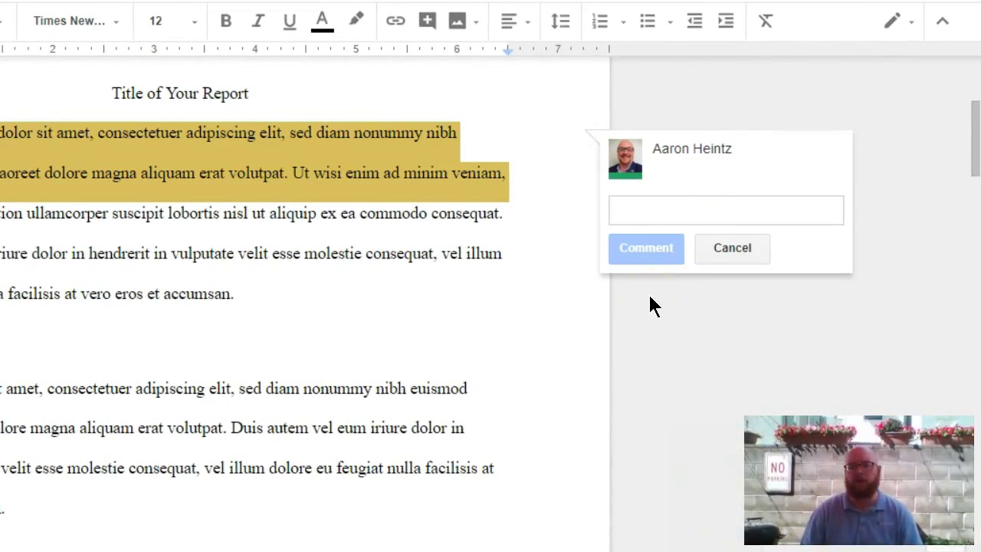
pyautogui.write('th')
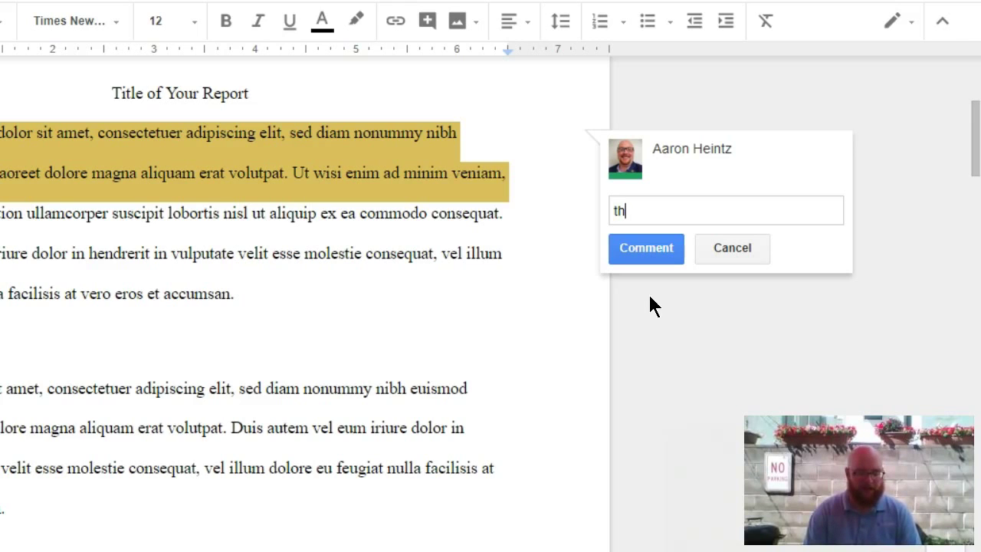
pyautogui.press('BackSpace')
pyautogui.press('BackSpace')
pyautogui.write('Your thesis statement is weak. Watch this video: https://www.youtube.com/watch?v=4sx42_C10zw')
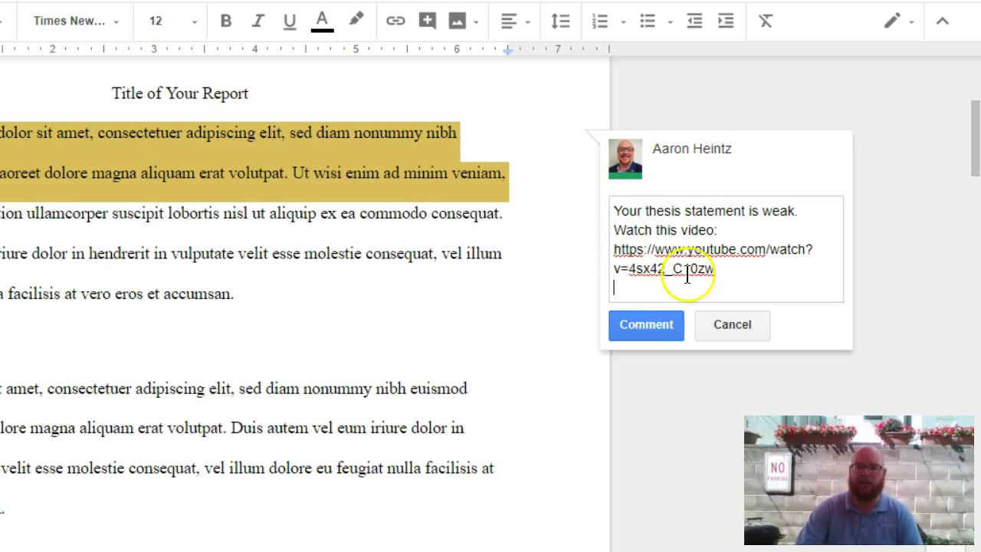
pyautogui.click(664, 330)
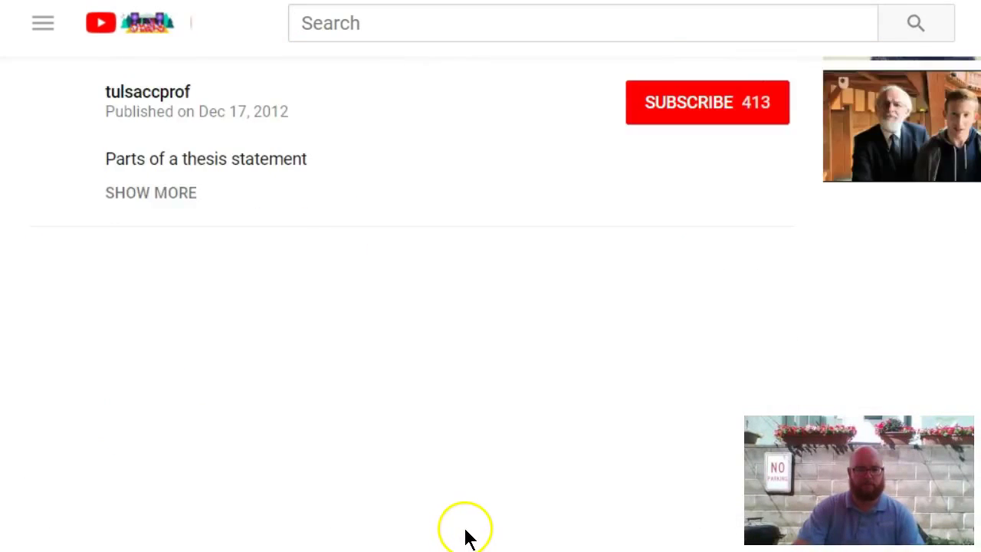
# Pause the 'Parts of a thesis statement' YouTube video near its start
pyautogui.scroll(6, 464, 535)
pyautogui.scroll(2, 466, 532)
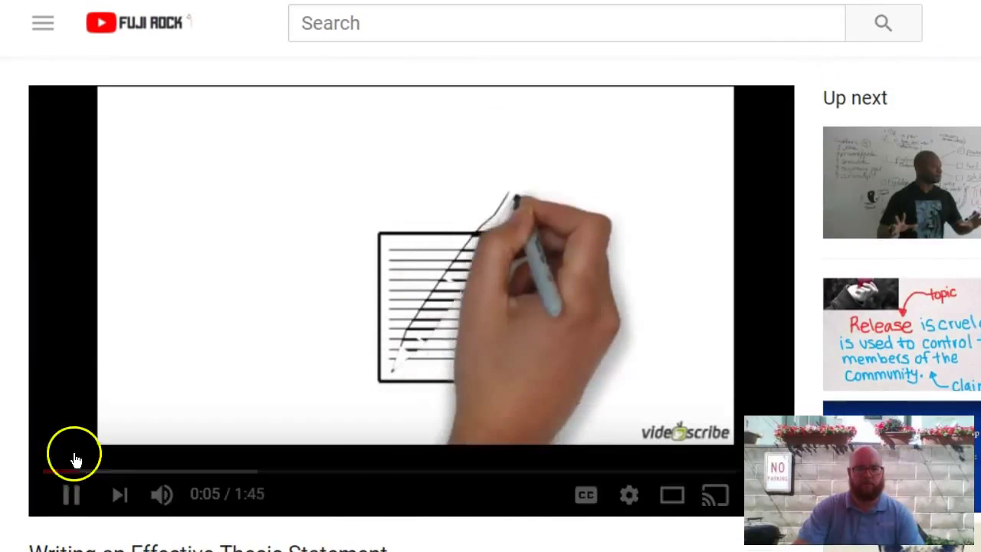
pyautogui.click(70, 494)
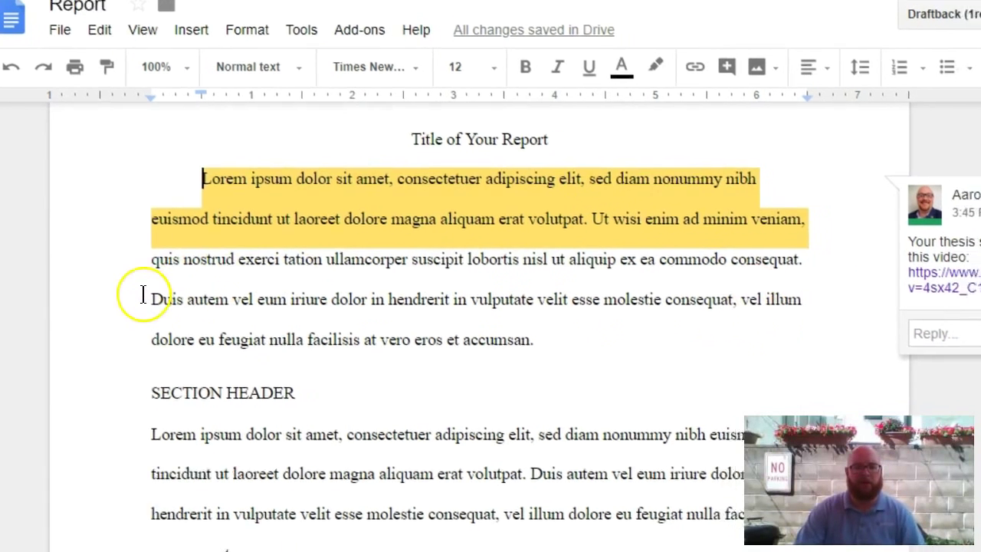
# Add an Awkward comment to the Duis autem paragraph using the ProKeys 'awk' abbreviation
pyautogui.moveTo(176, 308)
pyautogui.mouseDown()
pyautogui.moveTo(469, 322)
pyautogui.moveTo(595, 345)
pyautogui.mouseUp()
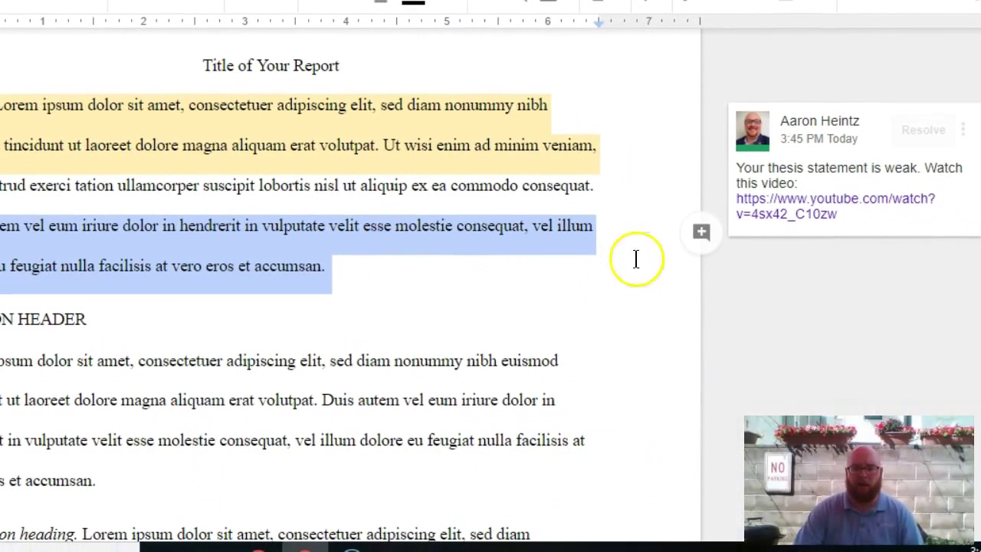
pyautogui.click(701, 232)
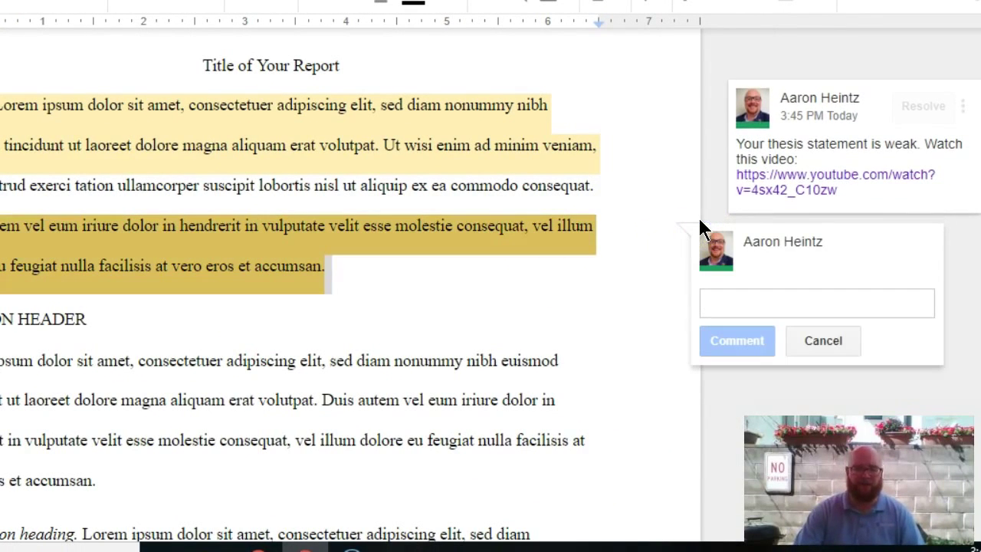
pyautogui.write('awk')
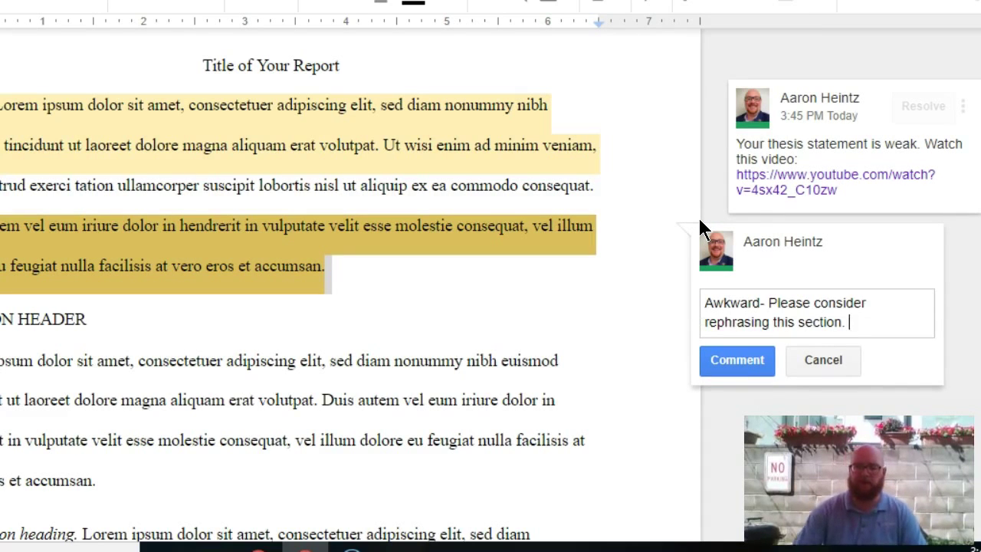
pyautogui.click(702, 328)
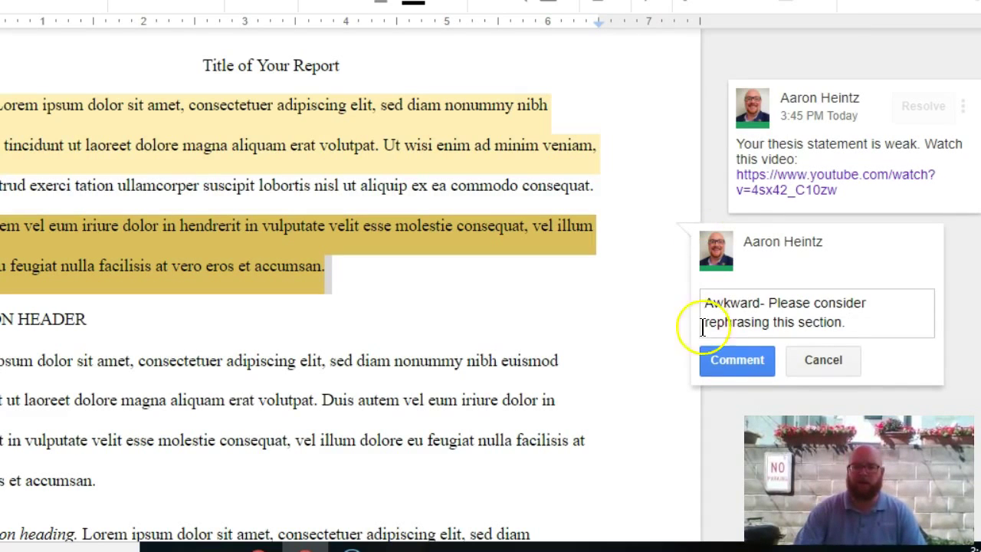
pyautogui.click(727, 366)
# Comment on the paragraph below SECTION HEADER with the 'ro' run-on sentence feedback linking Khan Academy
pyautogui.scroll(-2, 159, 253)
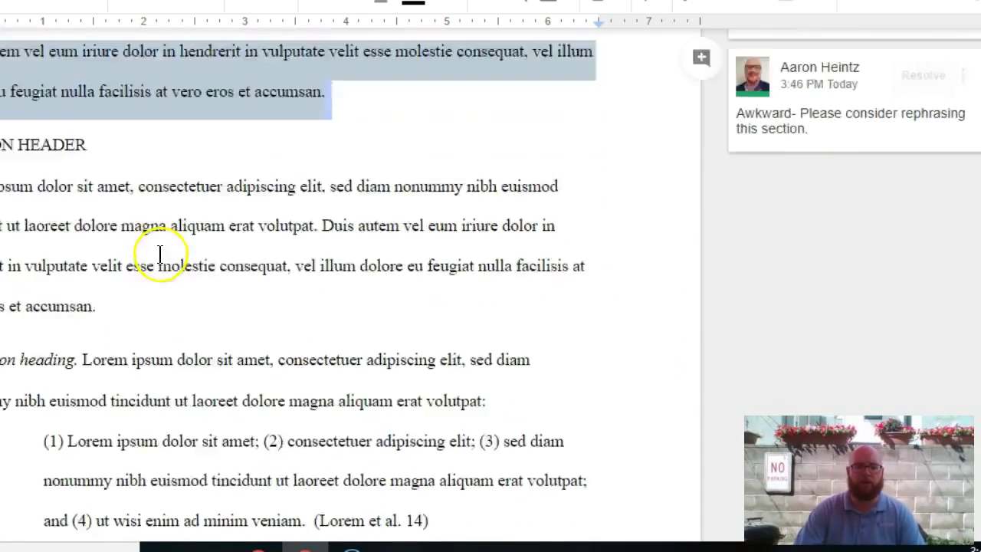
pyautogui.scroll(-2, 159, 253)
pyautogui.tripleClick(362, 123)
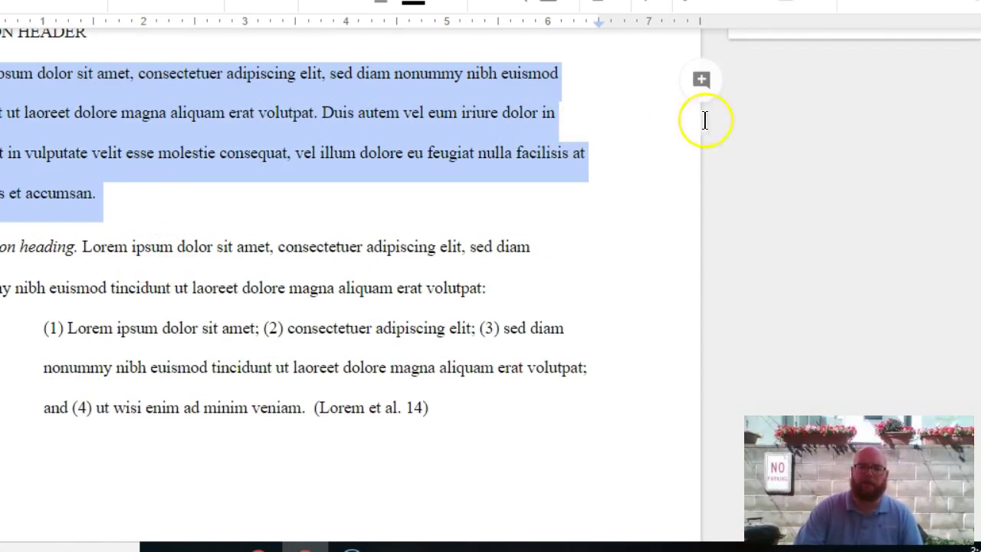
pyautogui.click(702, 82)
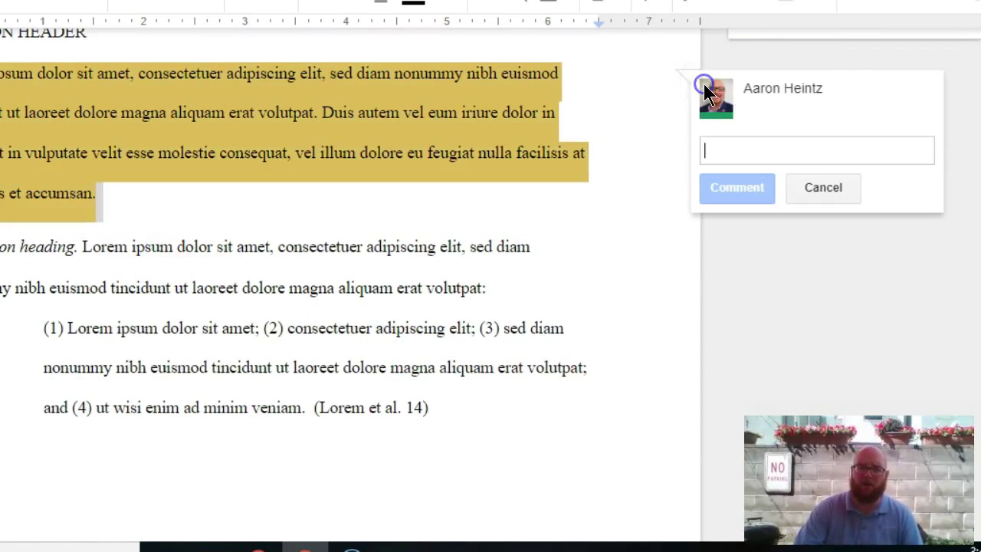
pyautogui.click(725, 153)
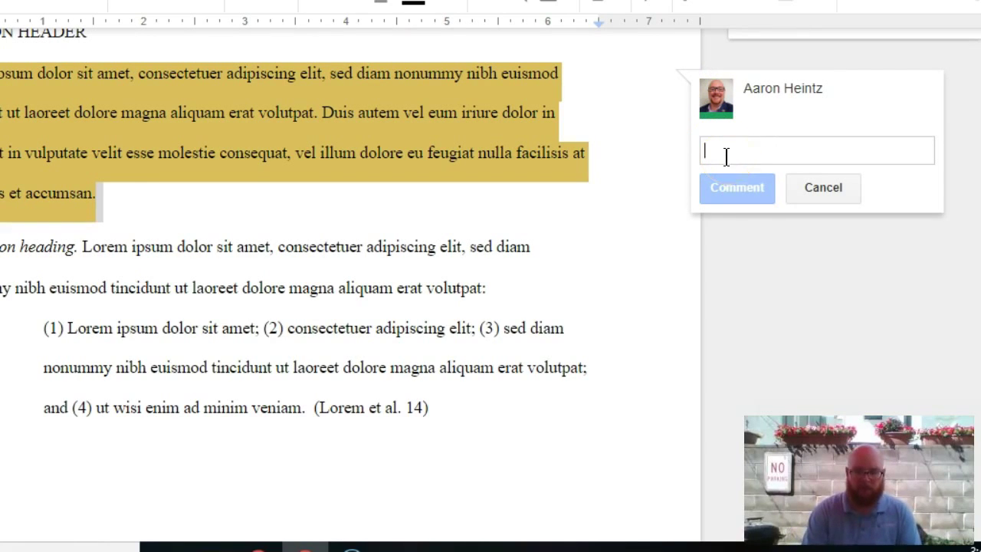
pyautogui.write('ro')
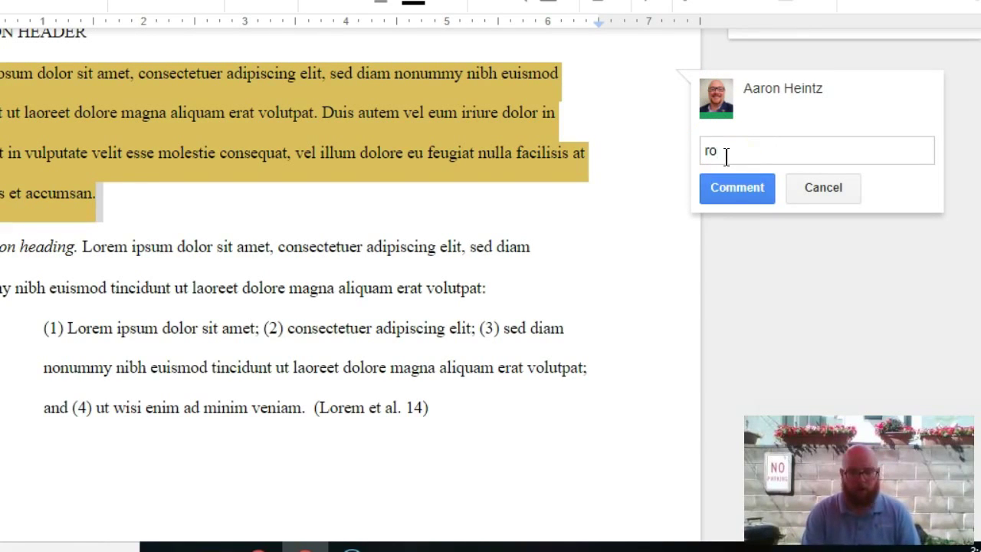
pyautogui.press('space')
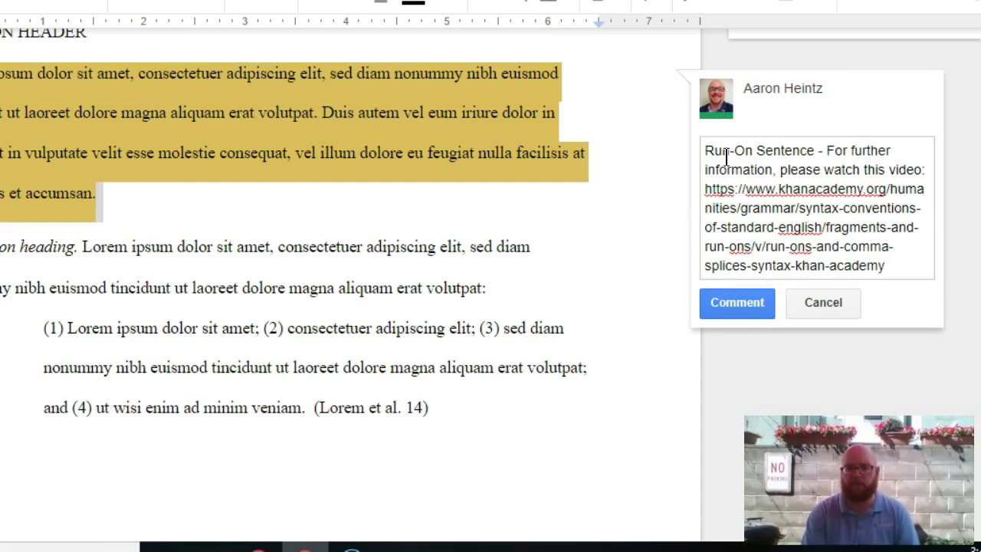
pyautogui.click(754, 307)
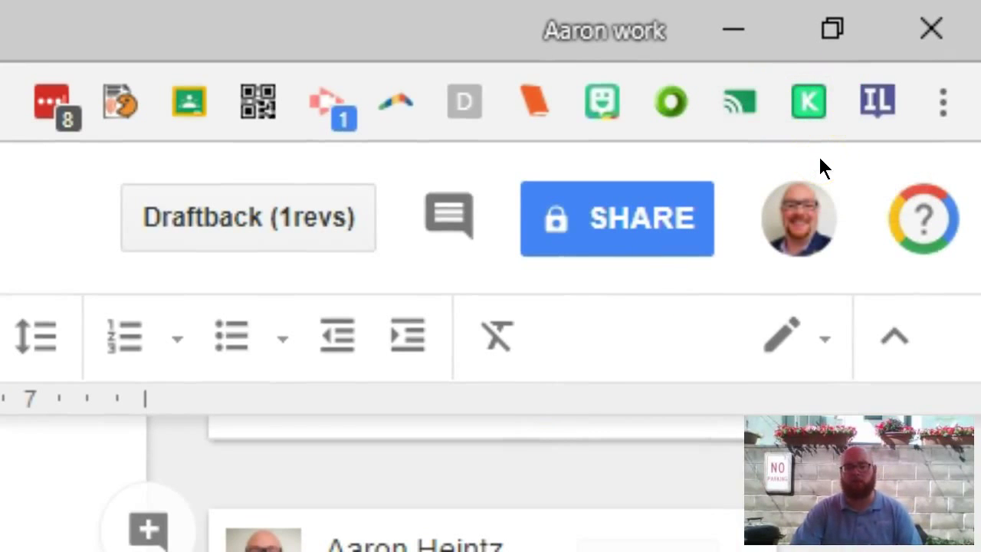
# Open the ProKeys extension, then close its Chrome Web Store listing to reach the Snippets page
pyautogui.click(810, 102)
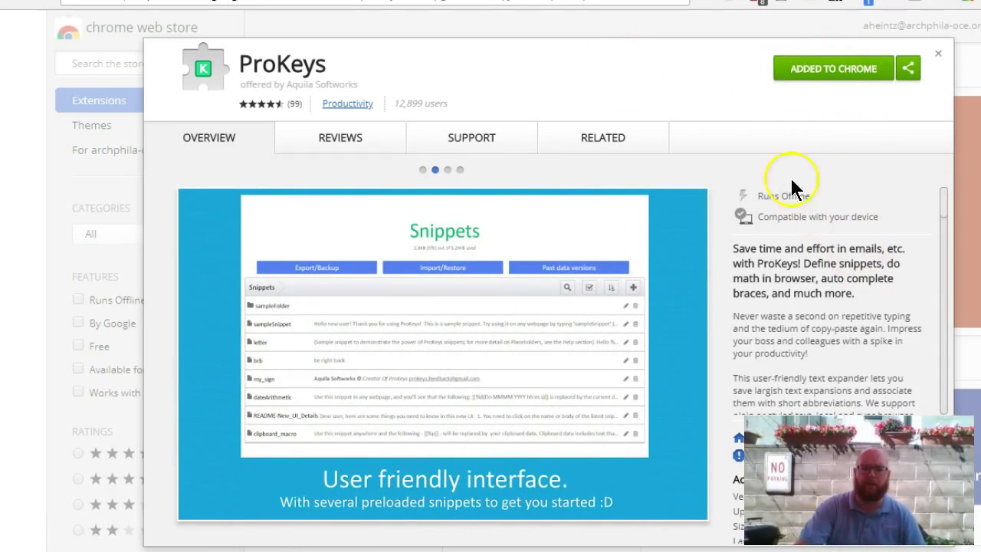
pyautogui.click(939, 52)
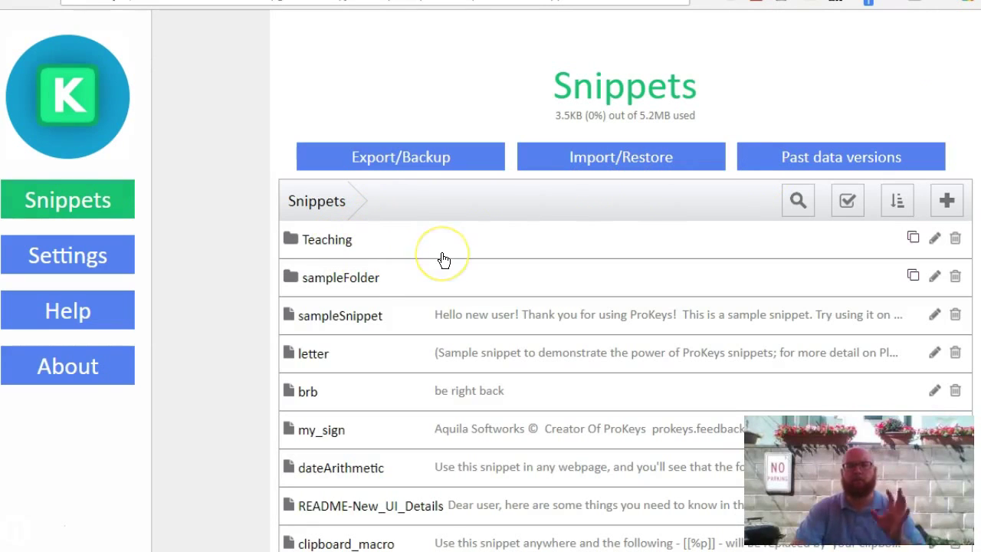
# In the Teaching folder, edit and re-save the th snippet with its thesis feedback and YouTube link
pyautogui.click(322, 252)
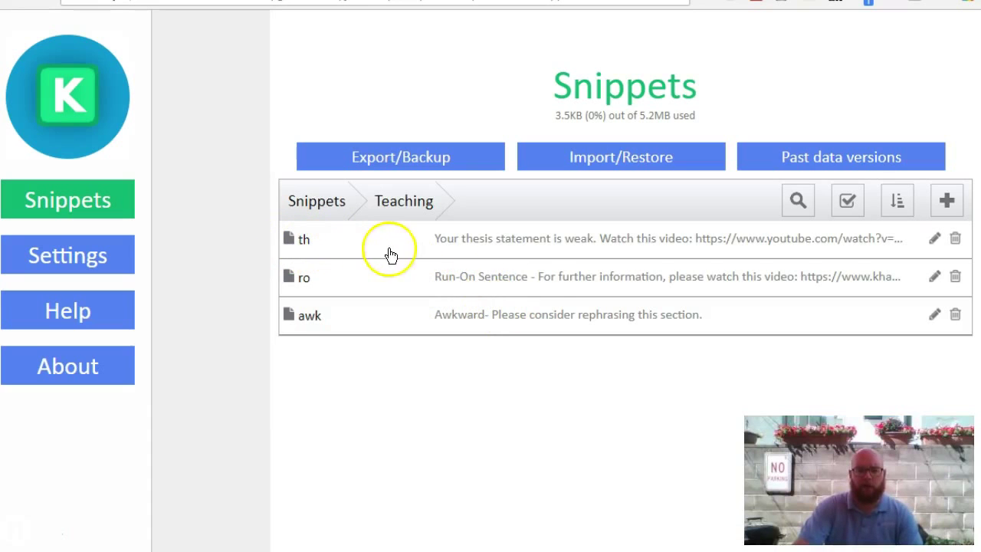
pyautogui.click(308, 253)
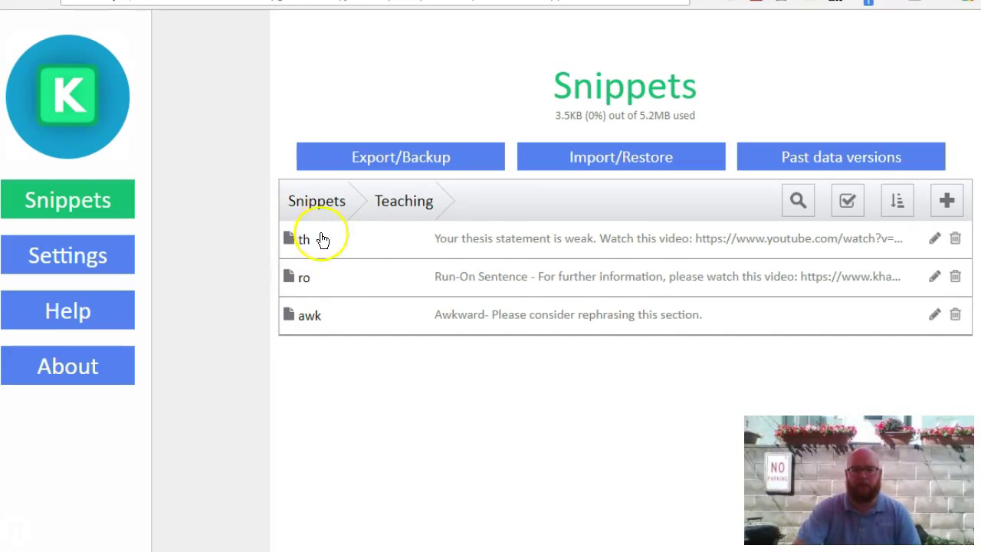
pyautogui.click(934, 239)
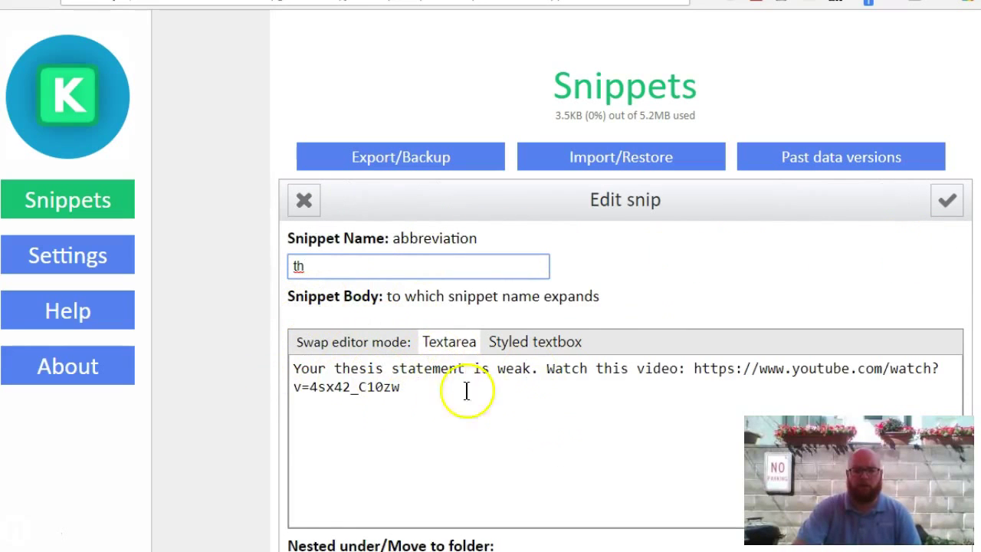
pyautogui.click(939, 203)
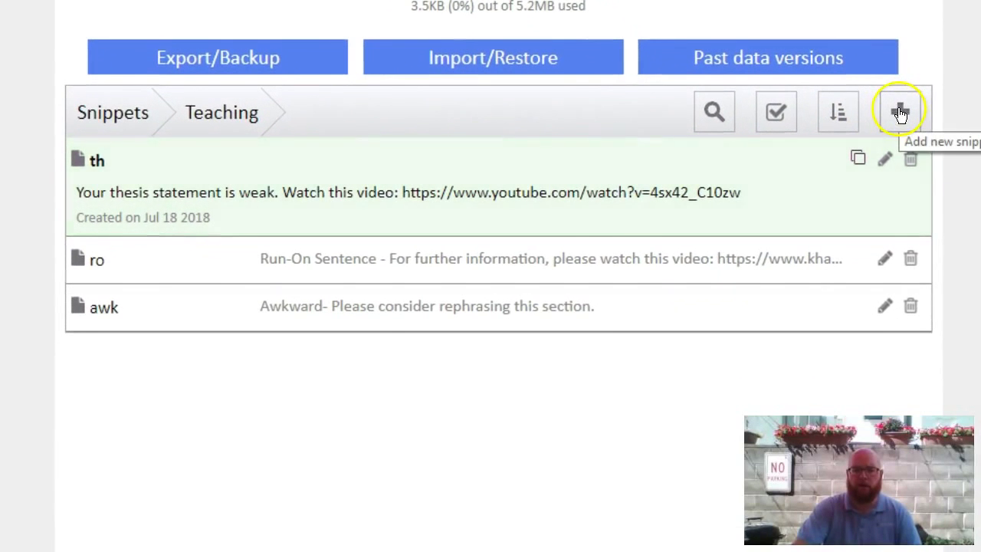
# Create a Teaching snippet 'ex' with the body 'Please explain your quote.' and save it
pyautogui.click(902, 123)
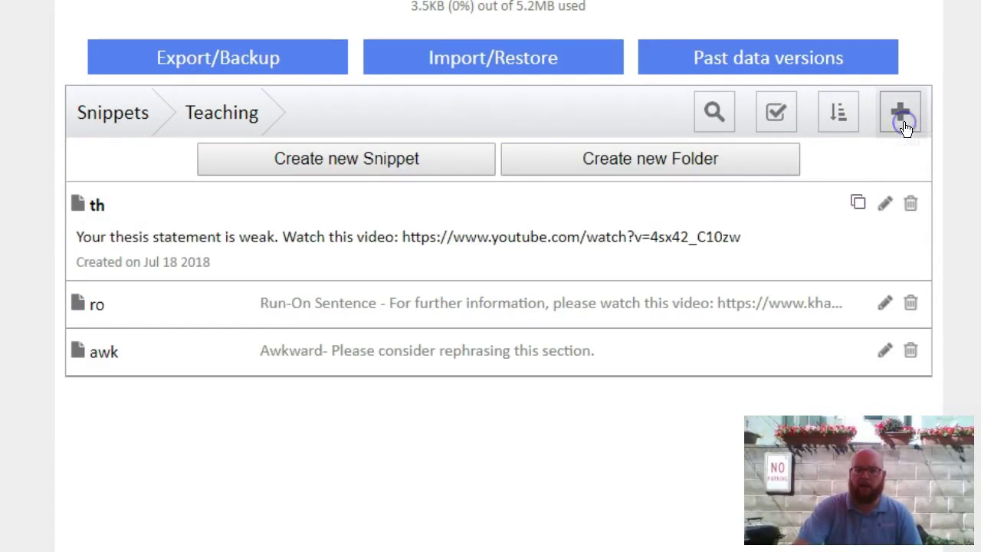
pyautogui.click(316, 162)
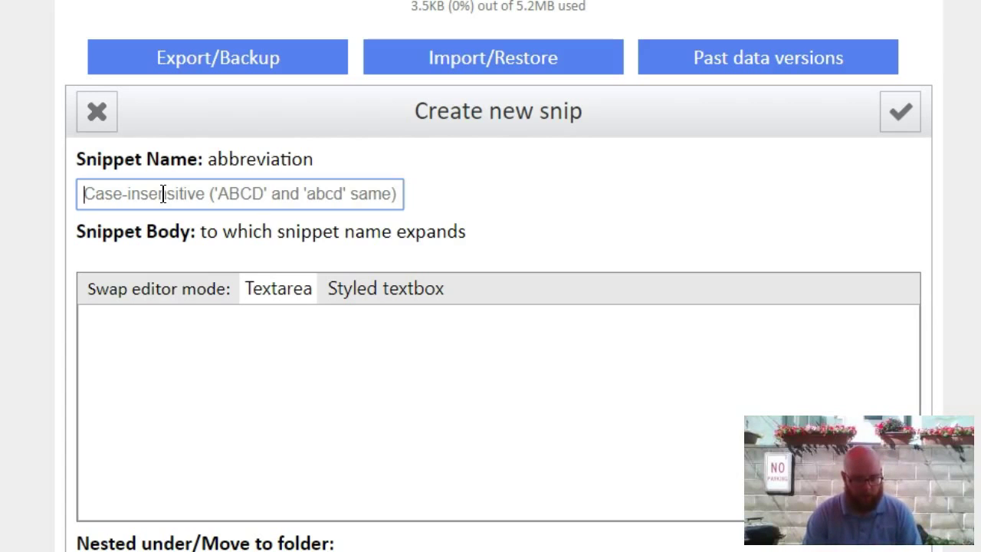
pyautogui.write('ex')
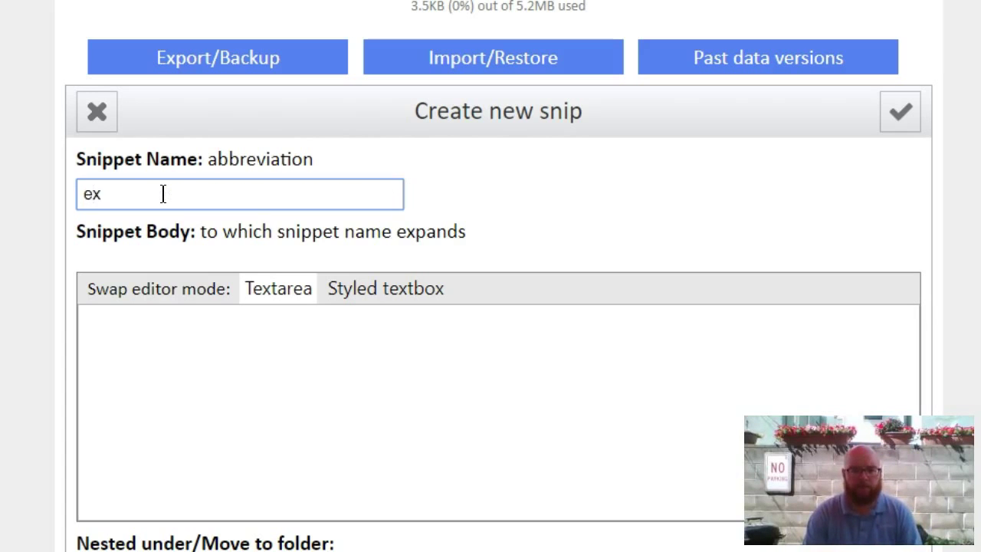
pyautogui.press('Tab')
pyautogui.write('Please explain your quote.')
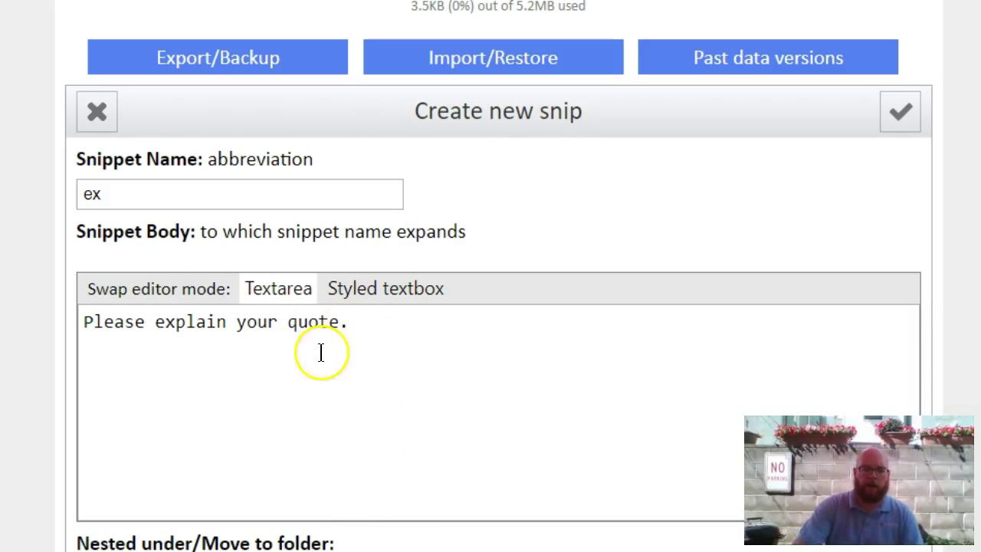
pyautogui.scroll(-2, 241, 379)
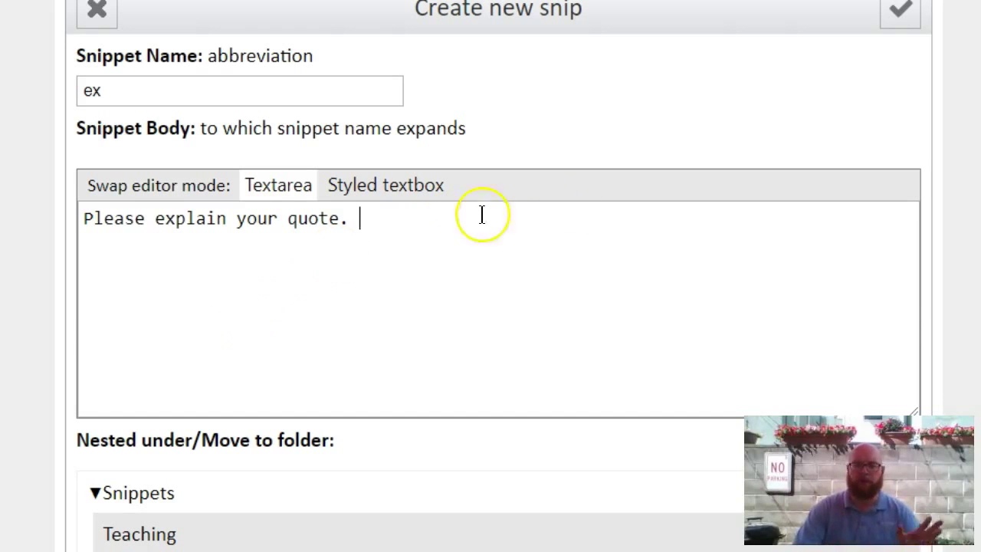
pyautogui.scroll(-3, 560, 175)
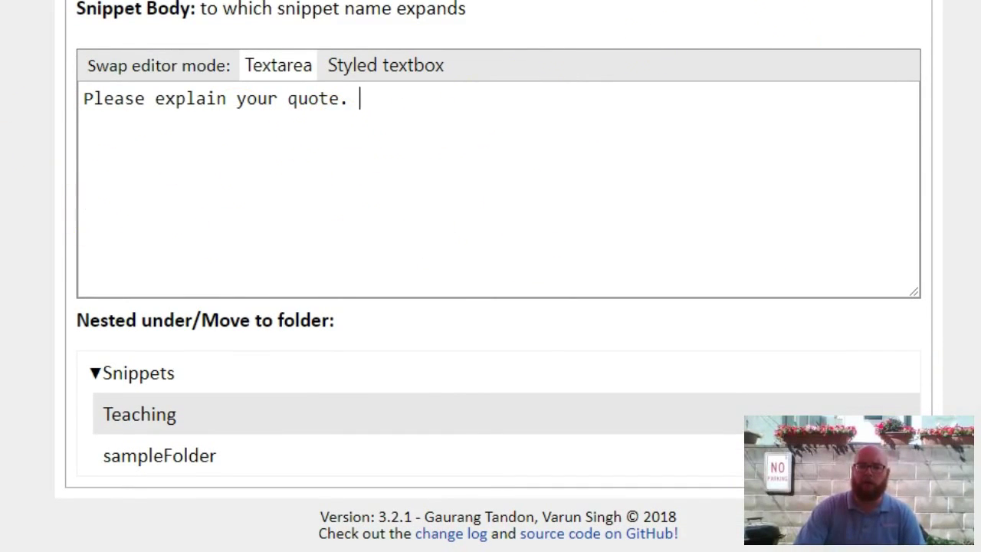
pyautogui.hotkey('ctrl', 'Return')
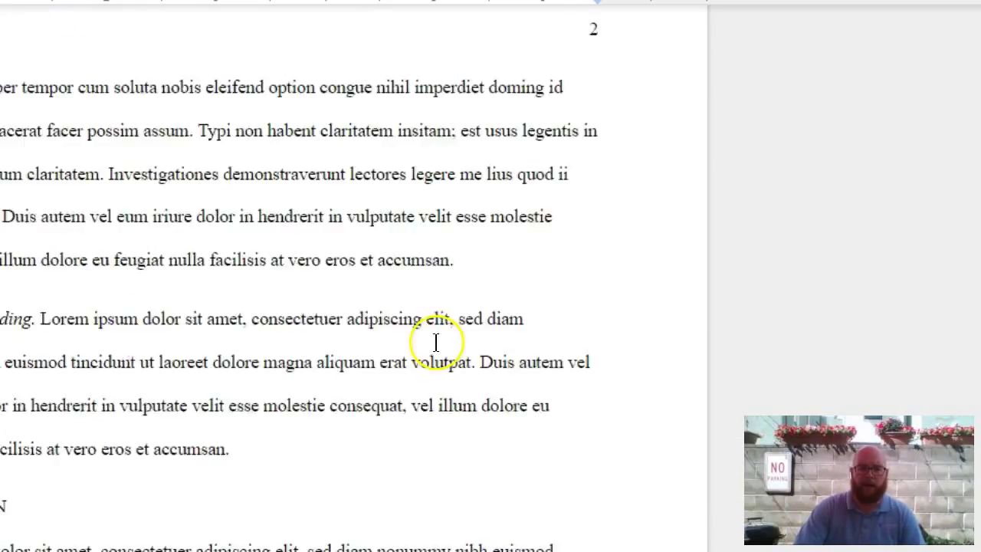
# Select the three numbered quote lines ending (Lorem et al. 14) on page 2
pyautogui.scroll(5, 436, 343)
pyautogui.scroll(-10, 434, 324)
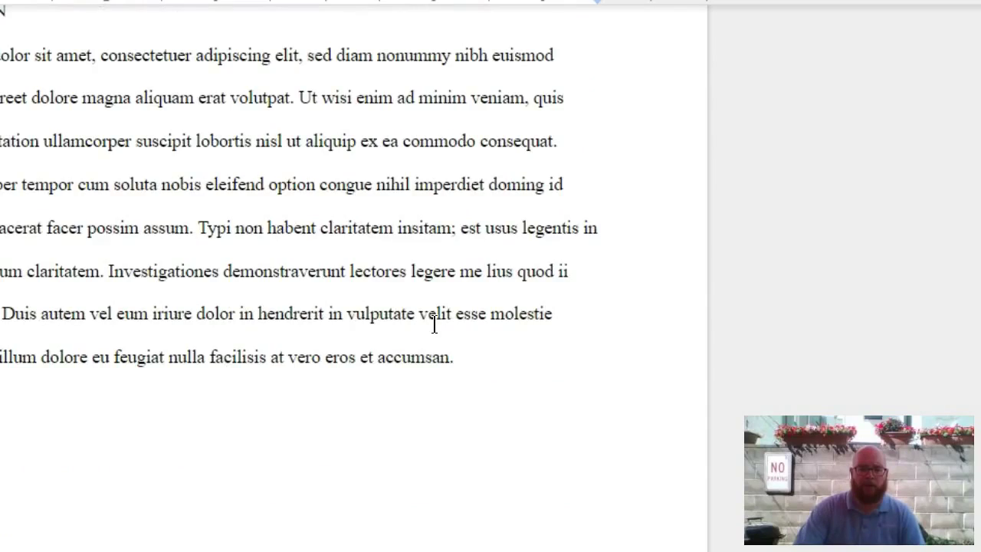
pyautogui.scroll(-10, 433, 325)
pyautogui.scroll(8, 434, 324)
pyautogui.scroll(-6, 434, 324)
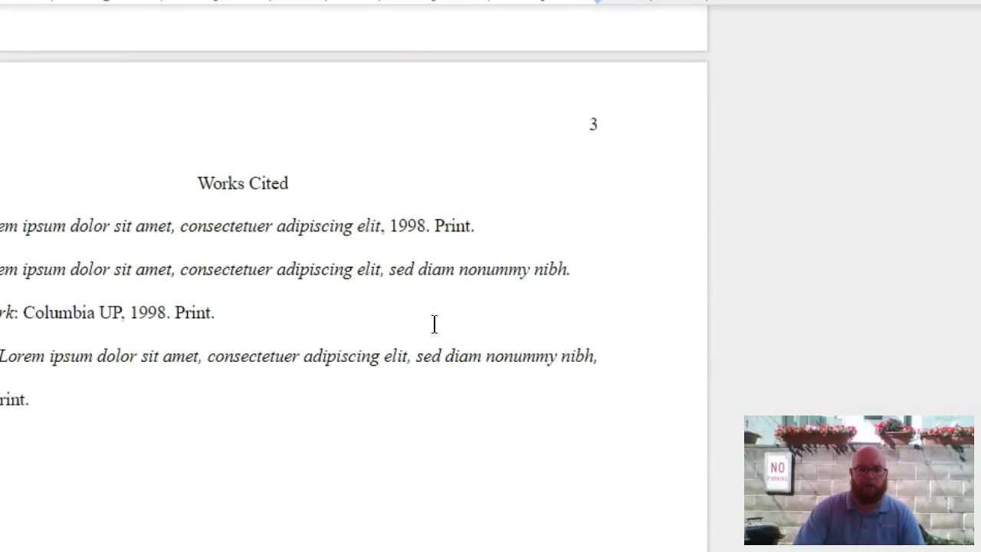
pyautogui.scroll(20, 433, 325)
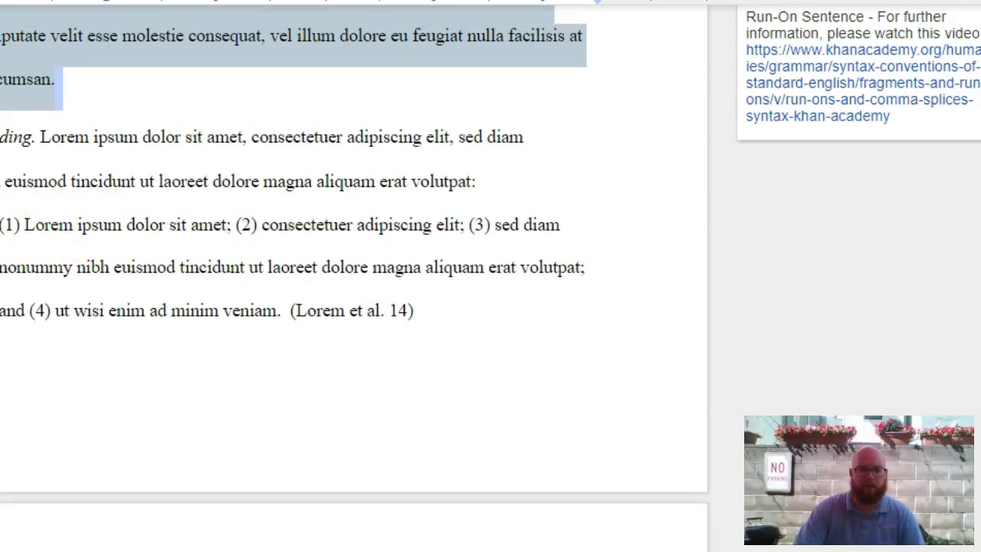
pyautogui.moveTo(3, 224); pyautogui.dragTo(499, 319)
# Post a comment on the quote that 'ex' expands to 'Please explain your quote.'
pyautogui.click(699, 242)
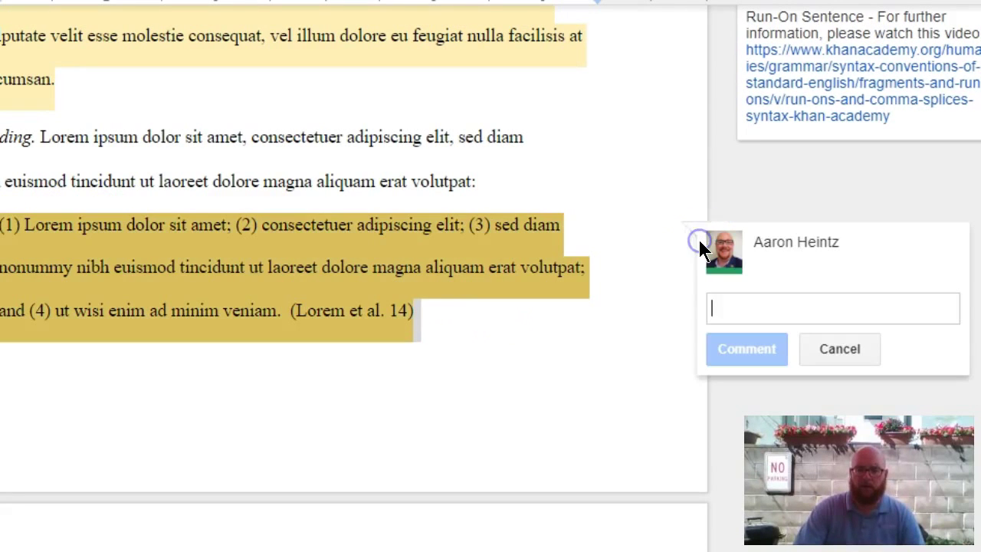
pyautogui.write('ex')
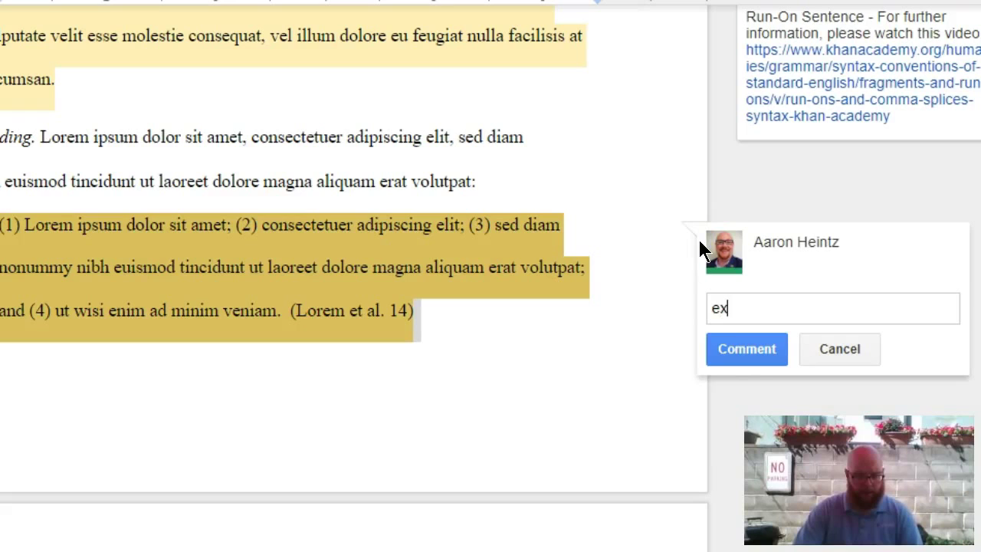
pyautogui.press('BackSpace')
pyautogui.press('BackSpace')
pyautogui.write('Please explain your quote.')
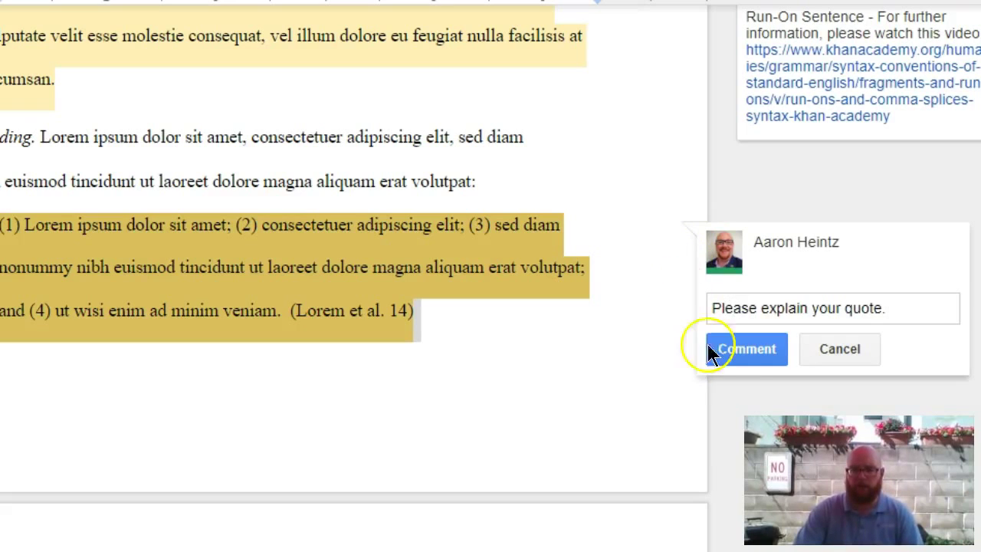
pyautogui.click(711, 354)
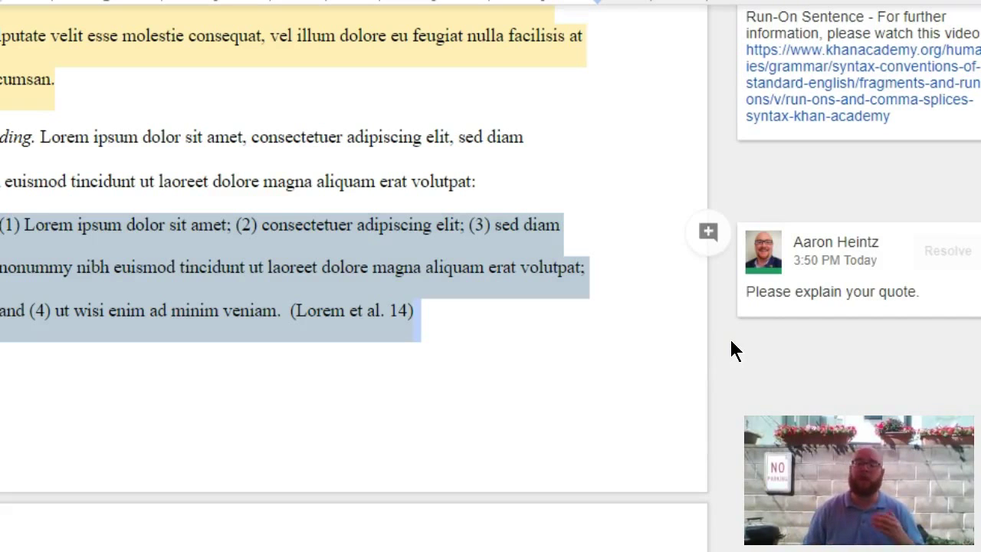
pyautogui.click(794, 343)
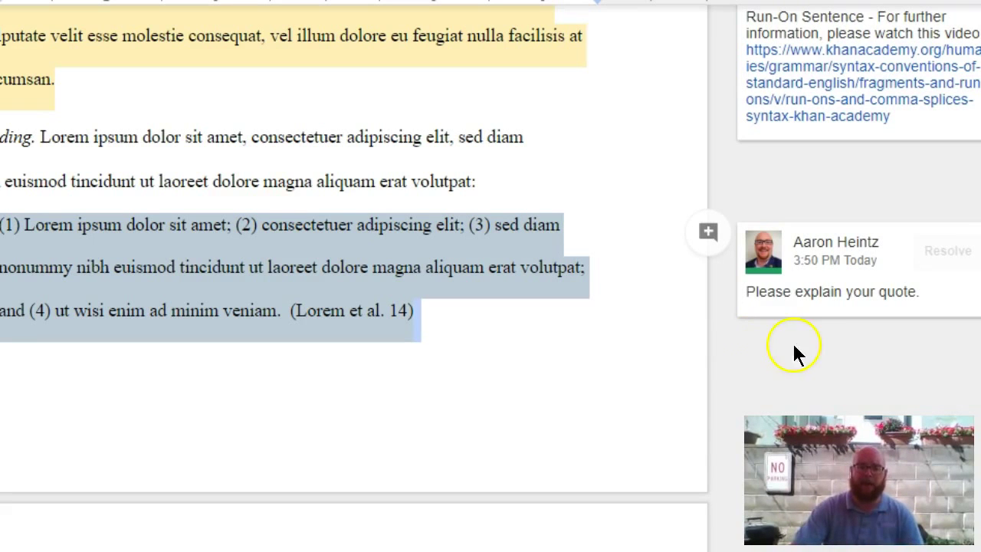